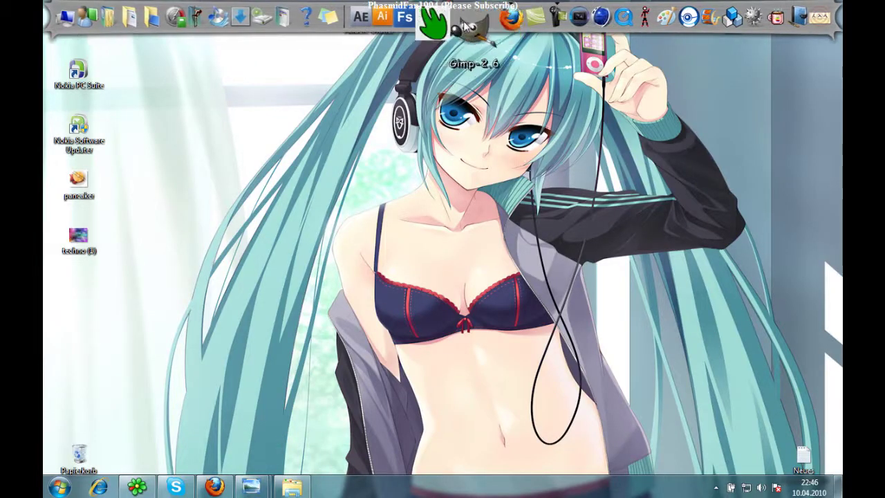
Launch GIMP maximized and create a new 1280×720 image with a white Background layer.
left_click(466, 24)
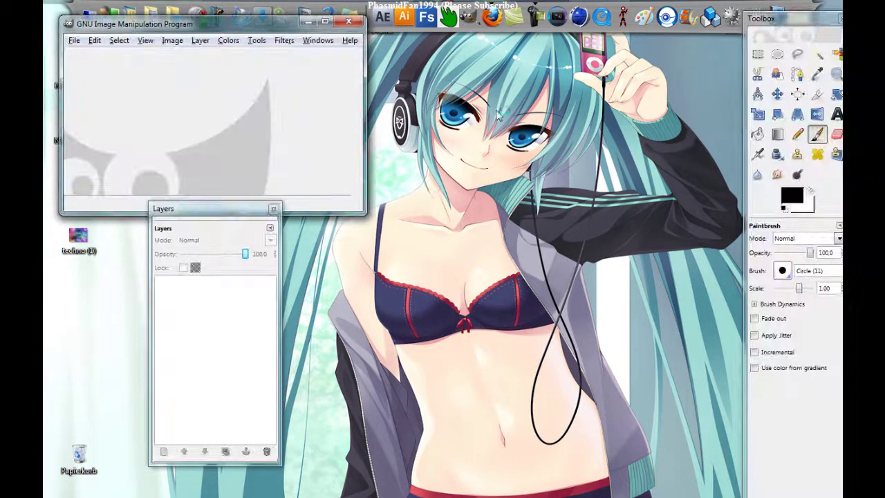
left_click(325, 21)
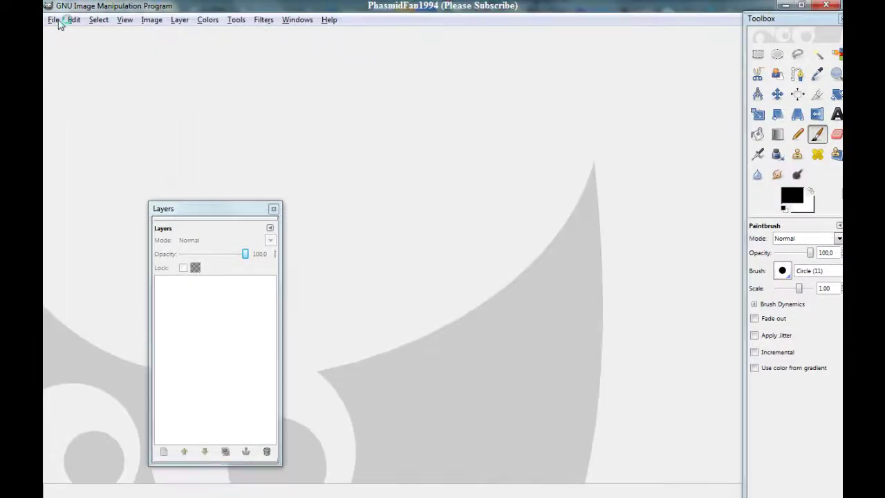
left_click(54, 20)
left_click(64, 40)
type("1280")
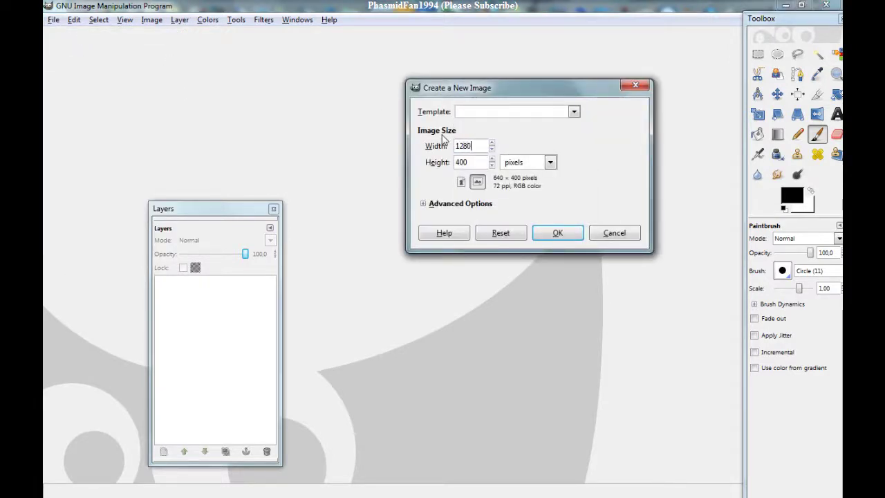
key("Tab")
type("720")
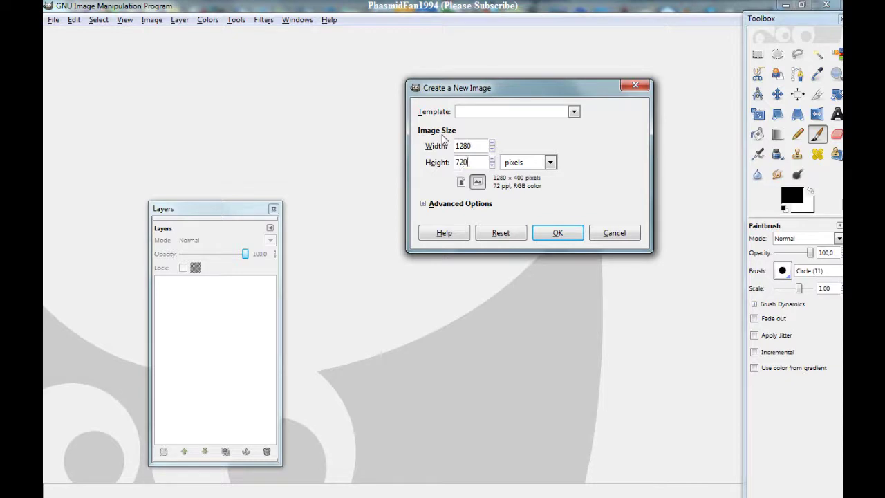
left_click(555, 233)
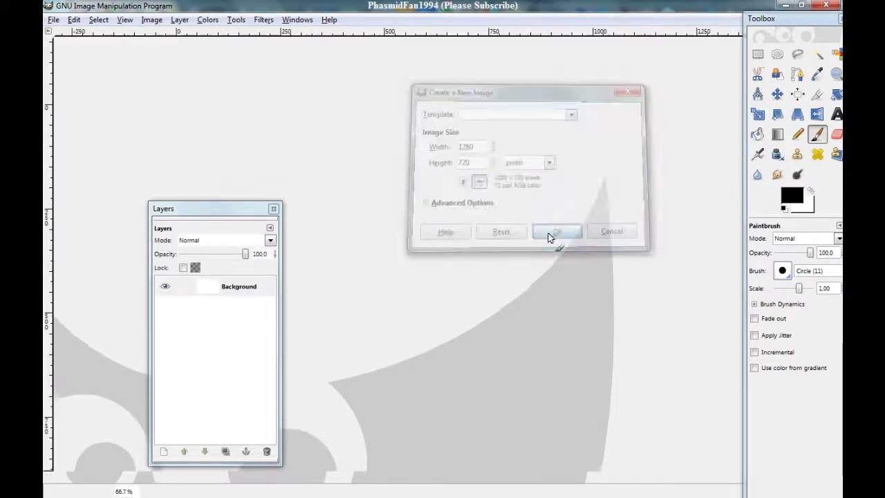
left_click(231, 219)
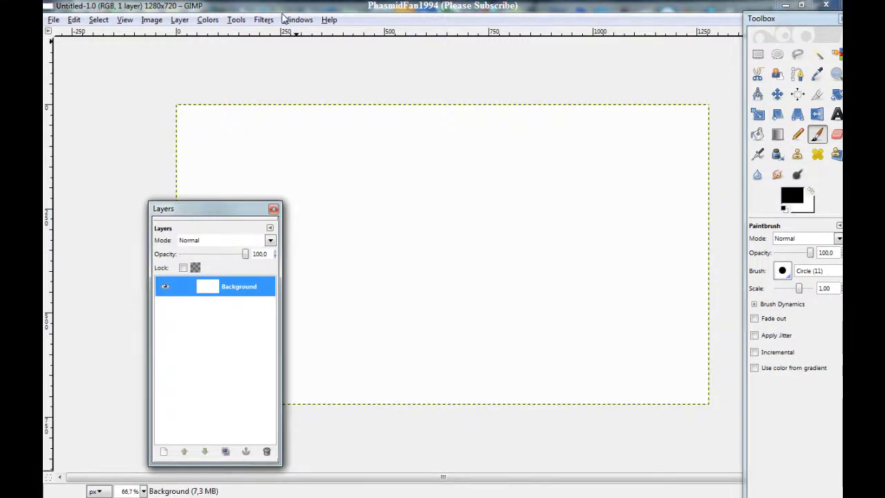
Render a Plasma fill at turbulence 4.0 onto the Background layer and shift the Layers dock left.
left_click(260, 21)
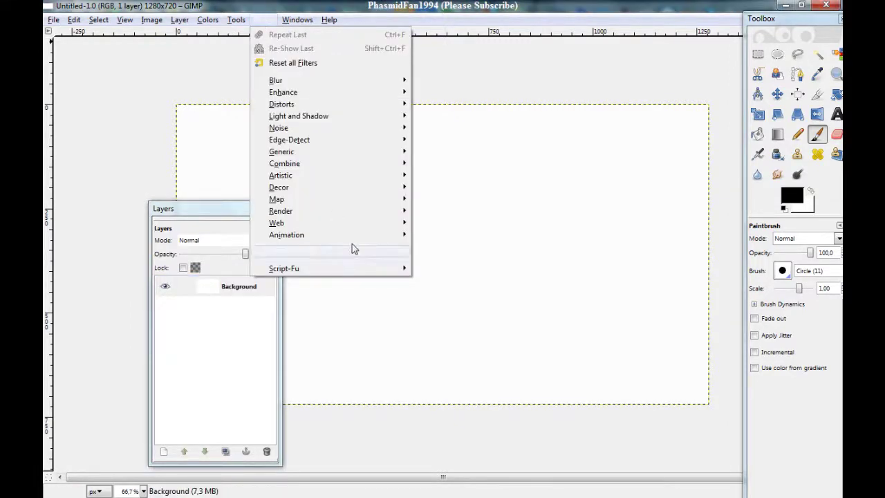
mouse_move(449, 222)
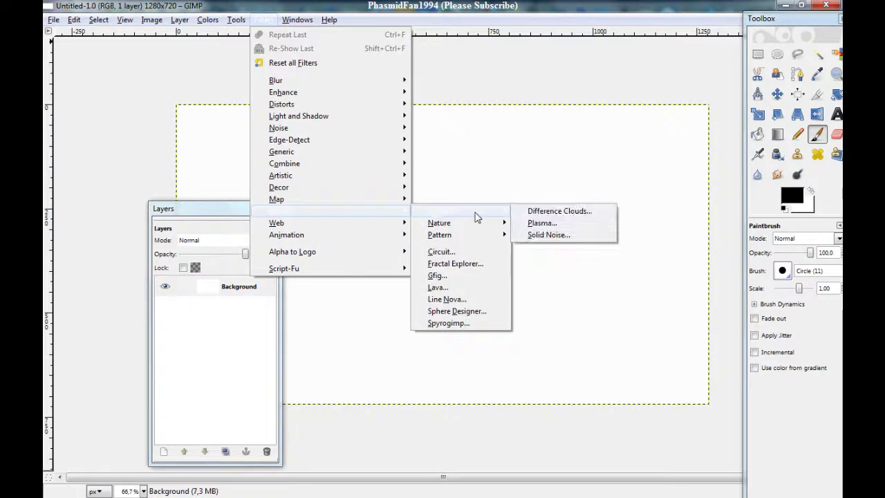
left_click(538, 223)
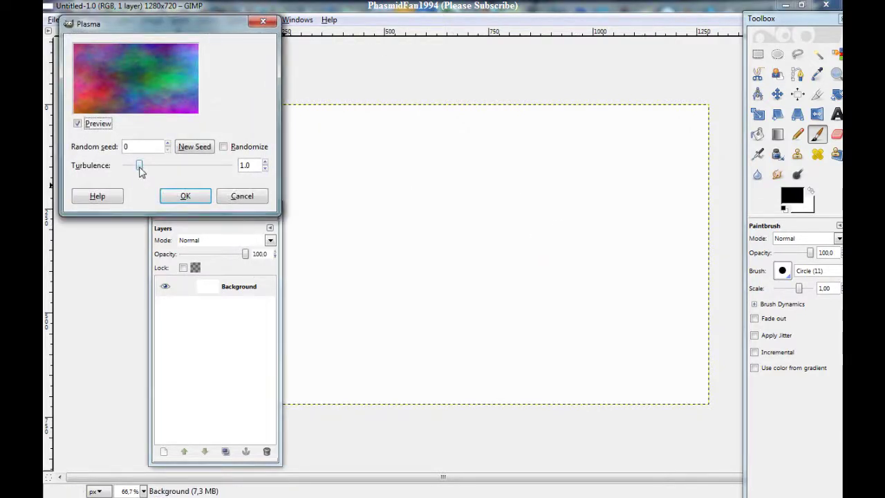
left_click_drag(139, 168, 184, 170)
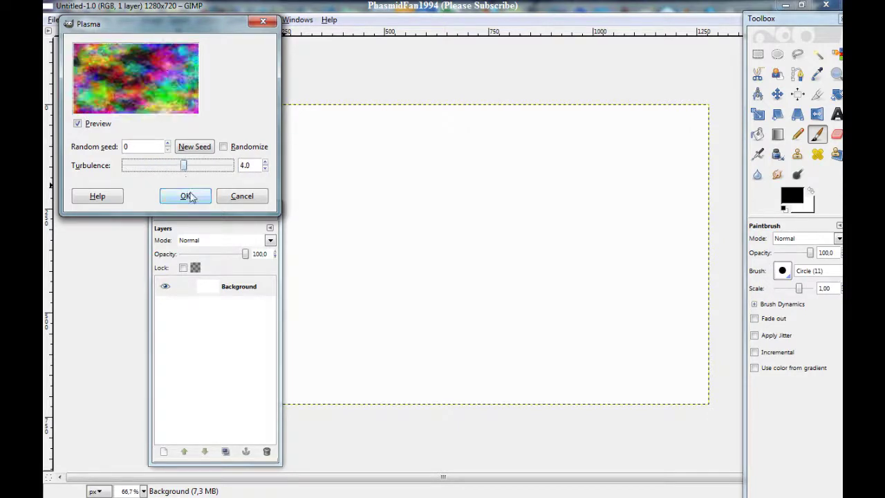
left_click(185, 195)
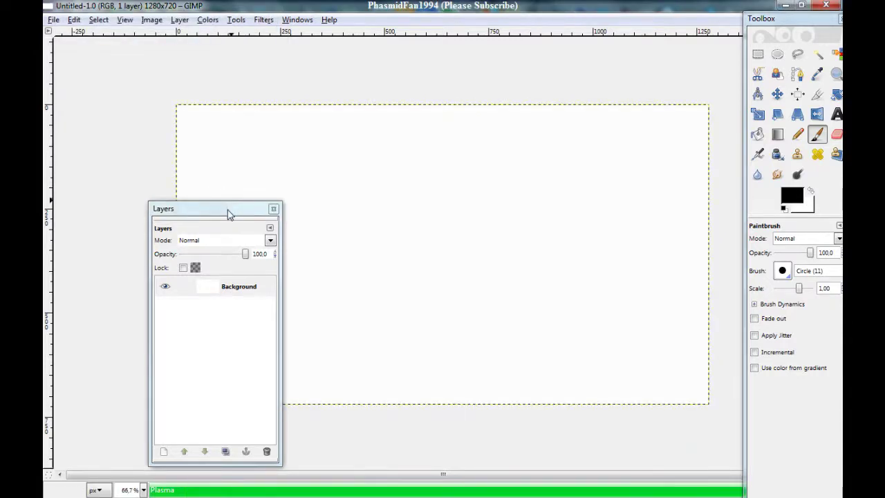
left_click_drag(229, 210, 140, 211)
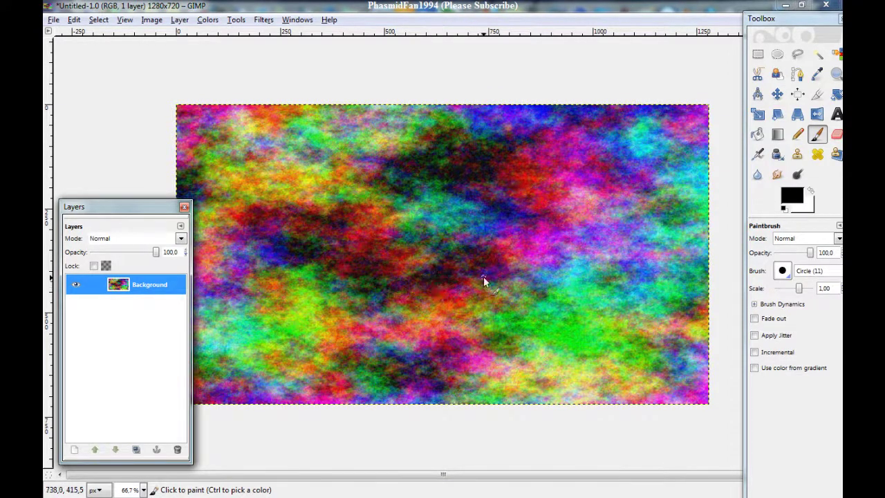
Desaturate the plasma to grayscale using Lightness.
left_click(206, 19)
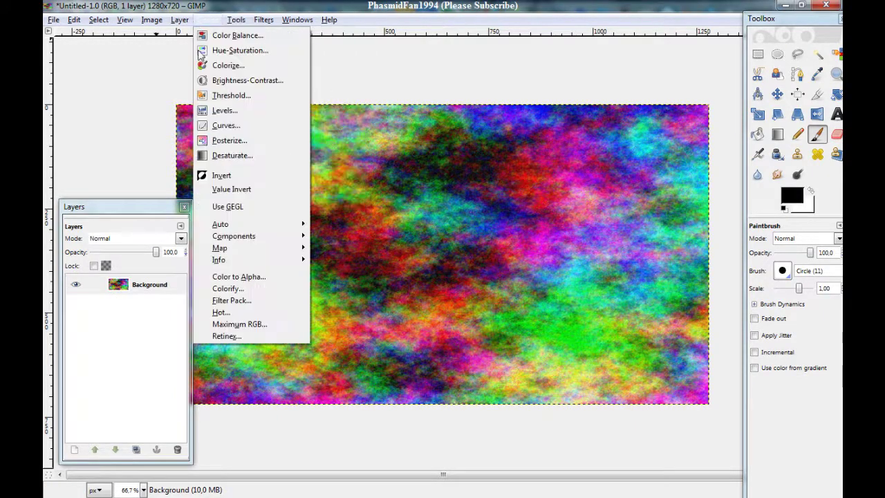
left_click(232, 160)
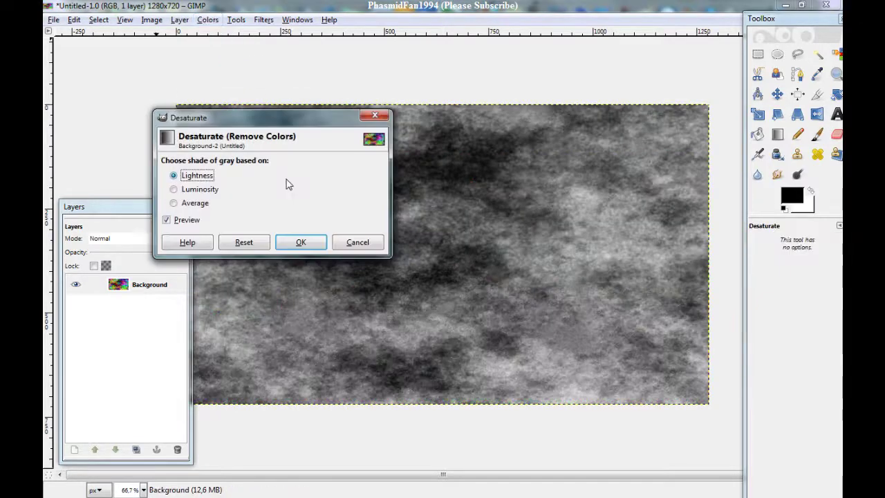
left_click(299, 242)
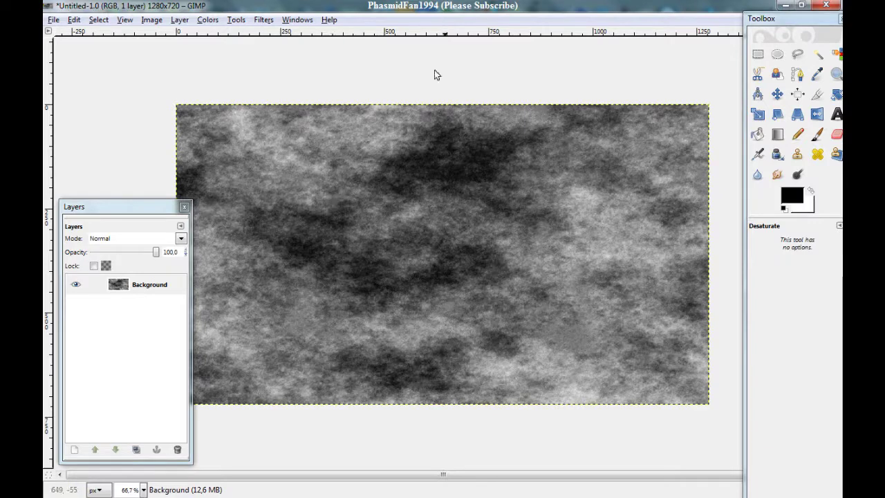
Pixelize the grey image into 20×20-pixel blocks.
left_click(263, 21)
mouse_move(324, 92)
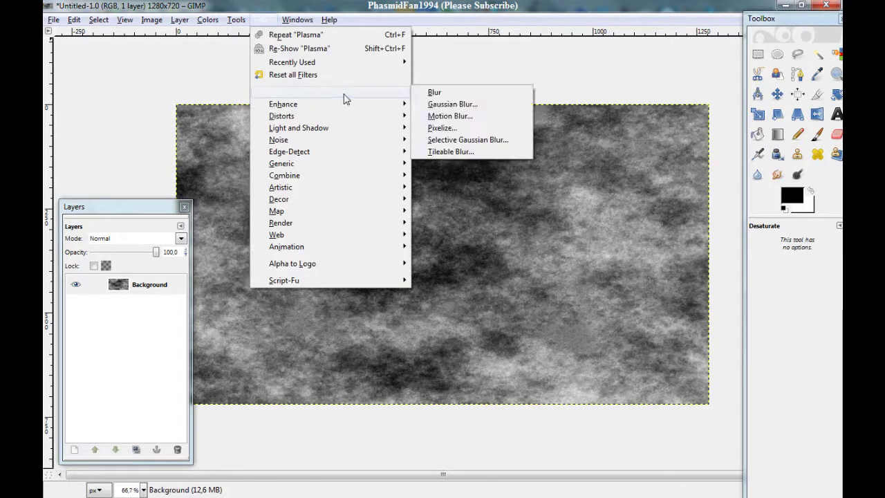
left_click(455, 128)
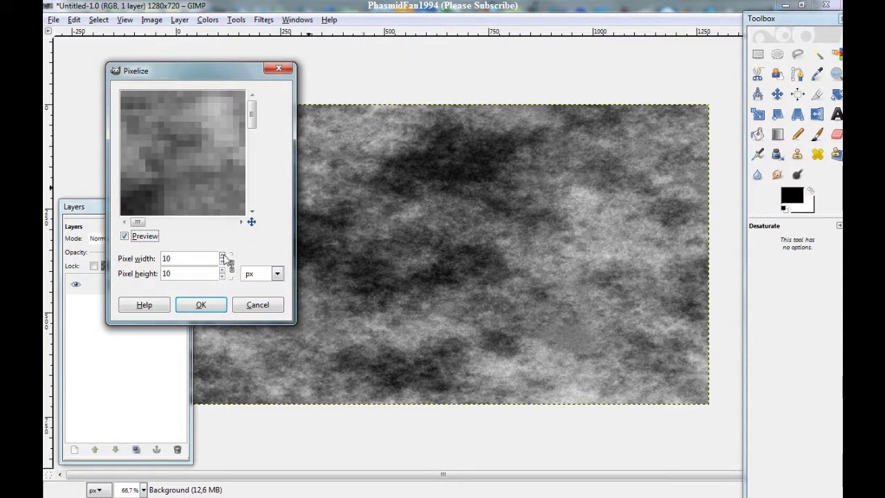
left_click(222, 255)
left_click(222, 255)
left_click(222, 255)
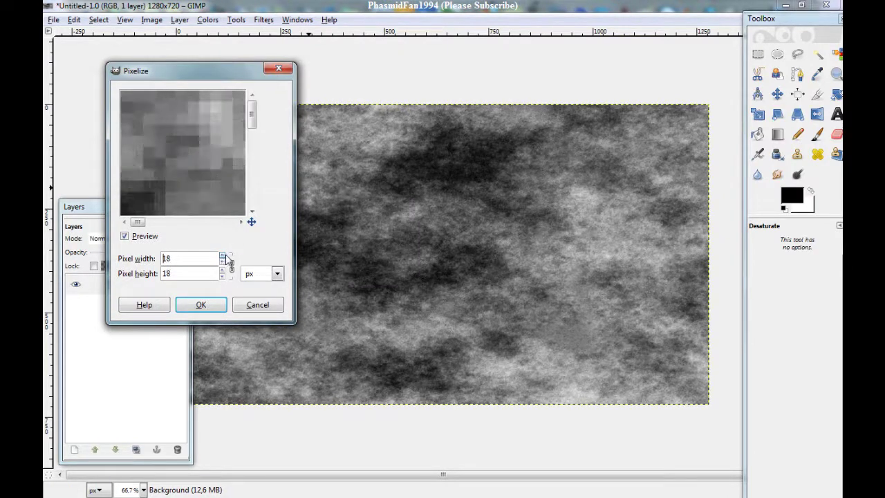
left_click(201, 305)
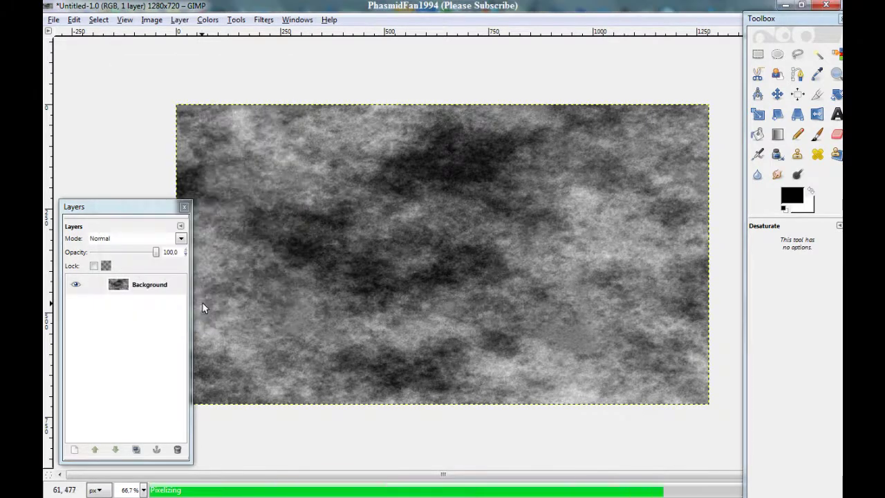
Apply a Zoom-type Motion Blur of length 5 to the grey pixel blocks.
left_click(268, 20)
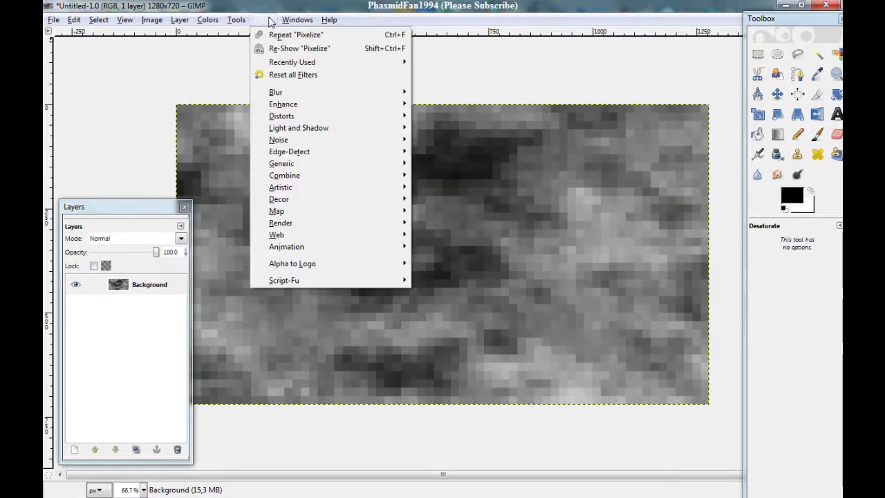
mouse_move(325, 92)
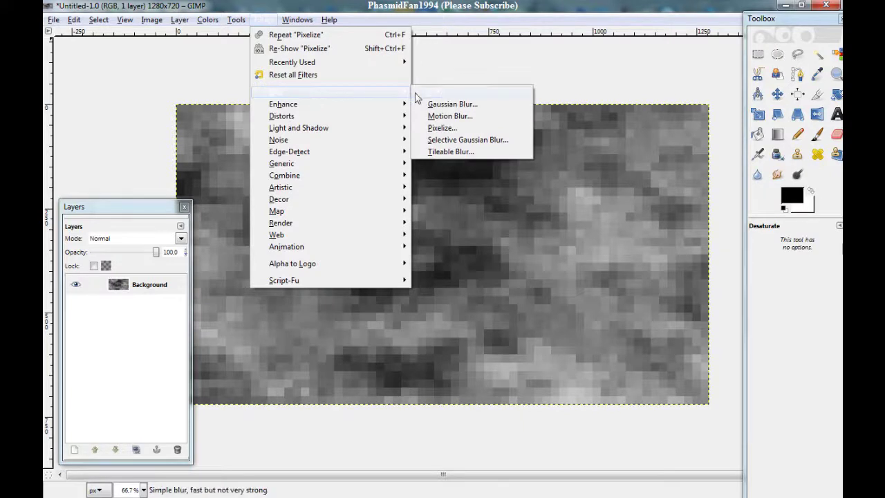
left_click(442, 116)
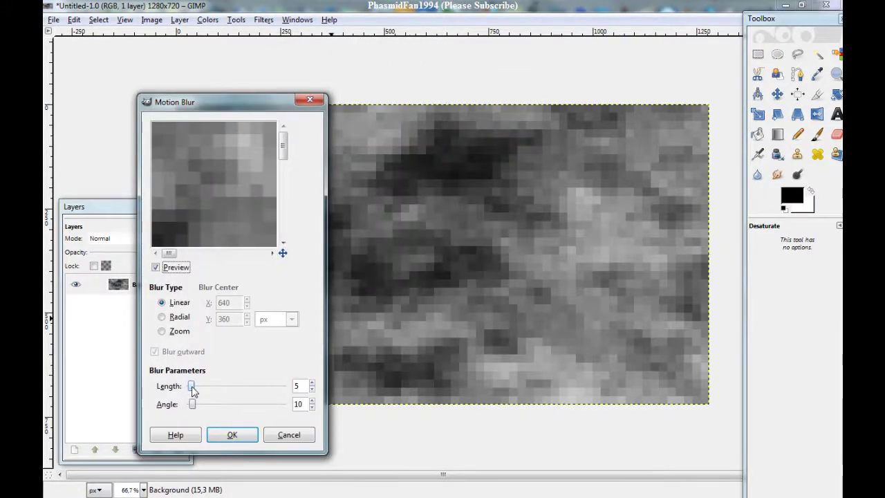
left_click(163, 331)
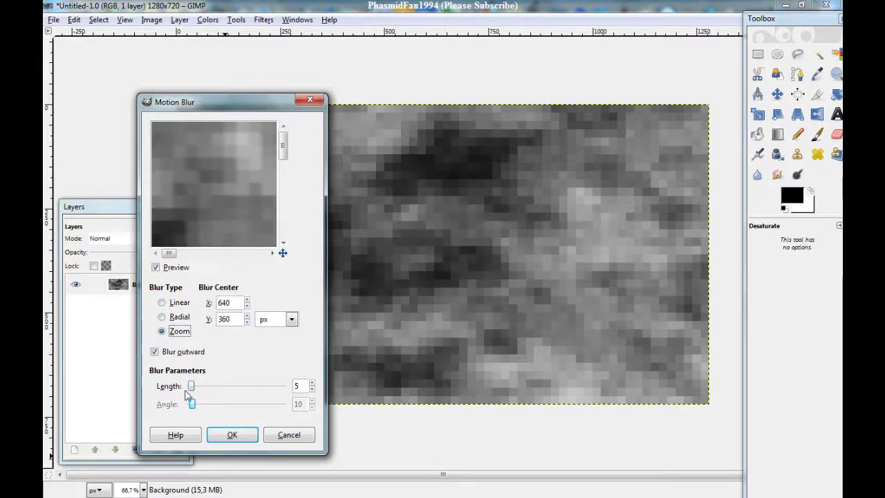
left_click(232, 434)
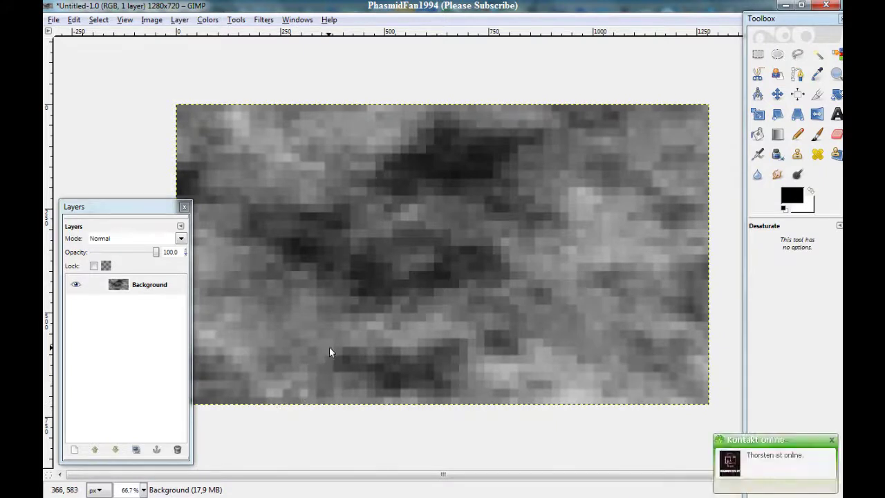
Duplicate the Background layer and select the Background copy.
left_click(121, 289)
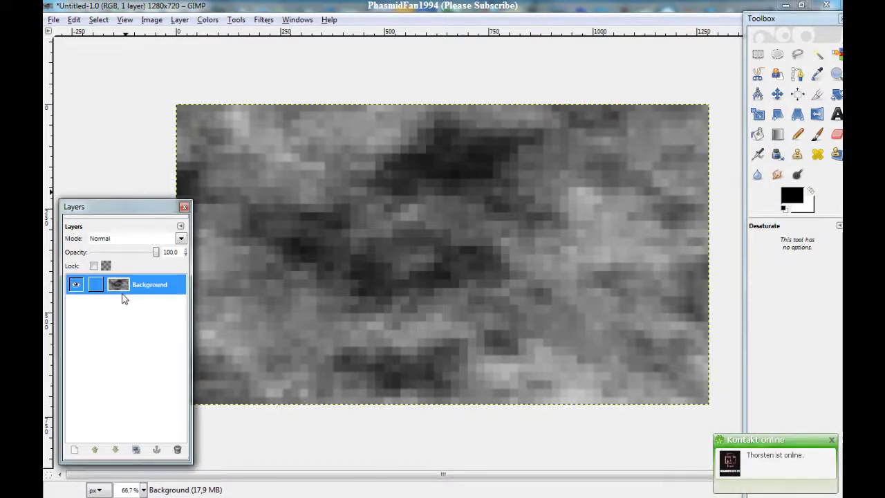
left_click(136, 450)
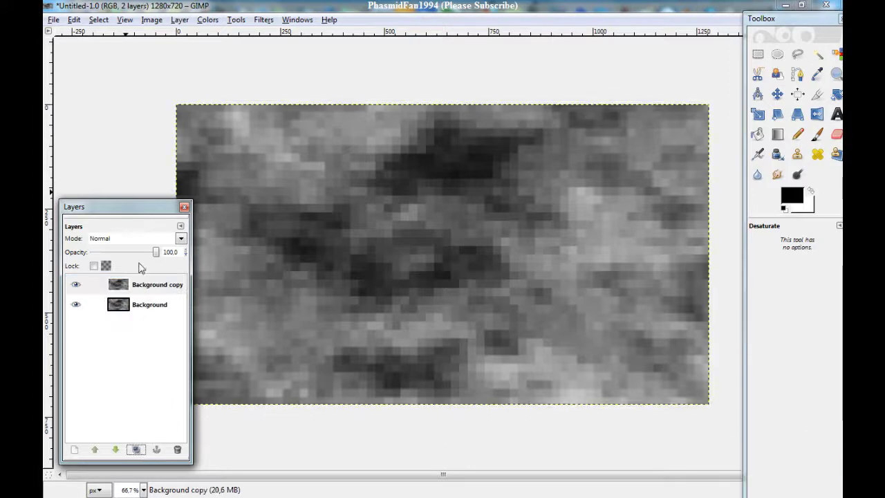
left_click(139, 286)
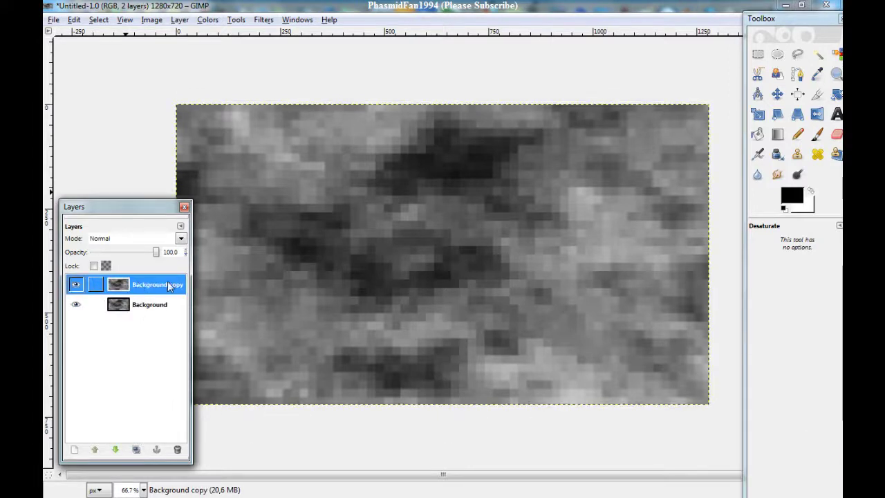
Run Sobel edge detection with amount 10.0 on the Background copy.
left_click(263, 21)
mouse_move(332, 151)
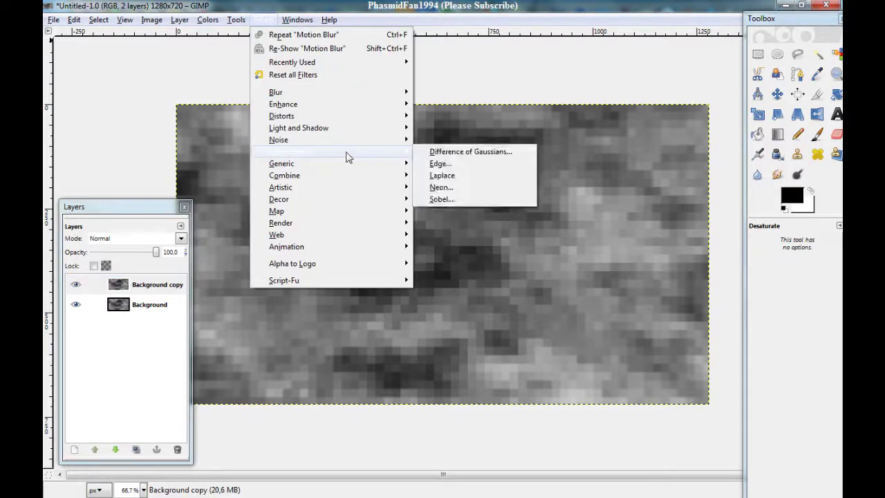
left_click(440, 163)
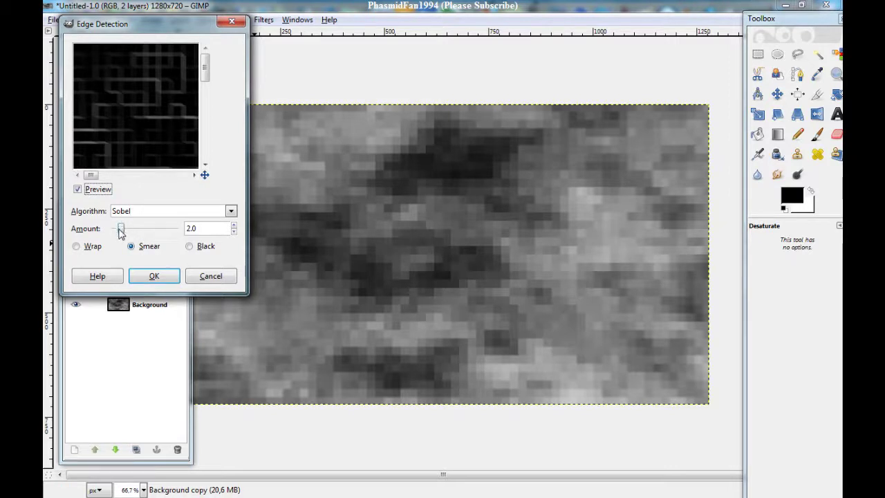
left_click_drag(120, 230, 177, 229)
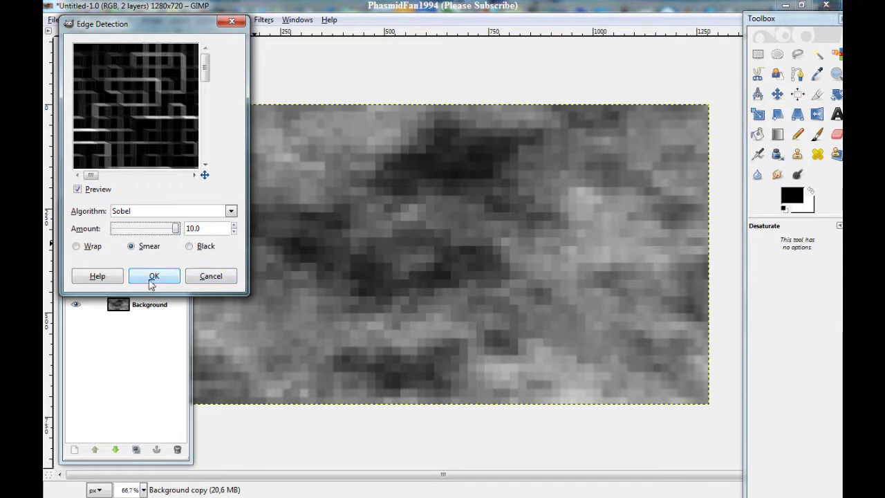
left_click(151, 278)
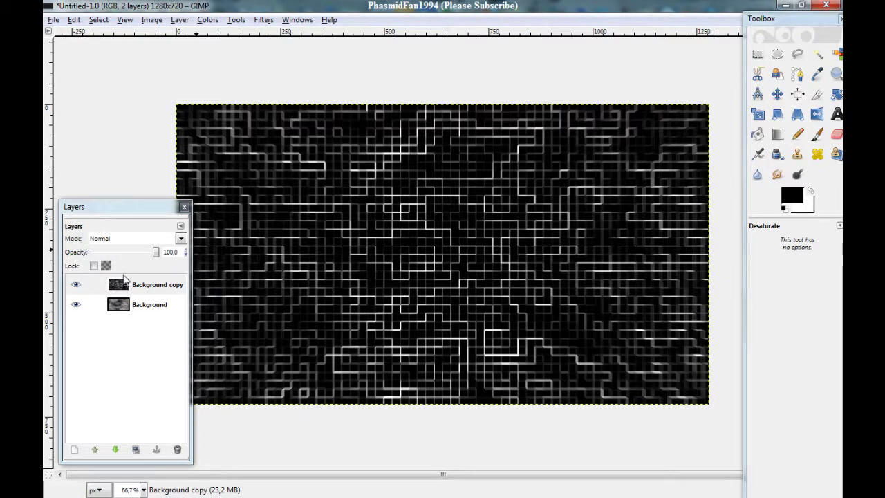
Set the Background copy layer's blend mode to Screen.
left_click(181, 240)
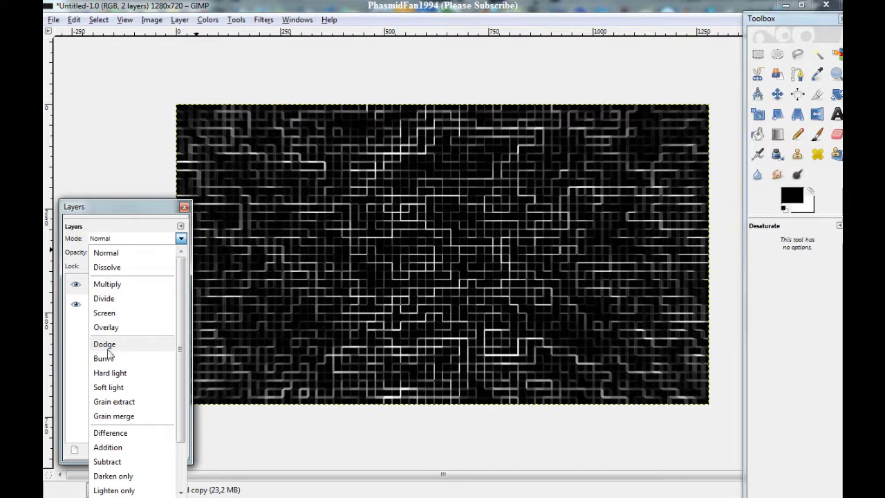
key("Escape")
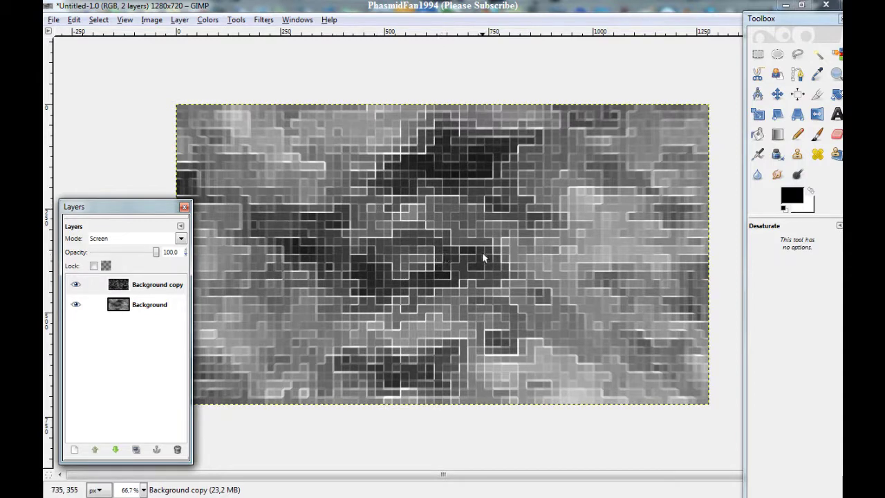
Add a new layer with Transparency fill above the edge layer.
right_click(141, 283)
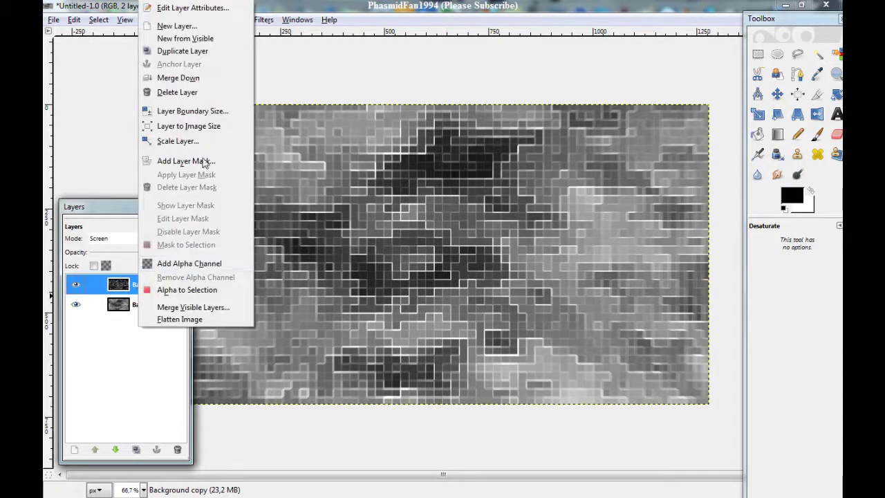
left_click(178, 26)
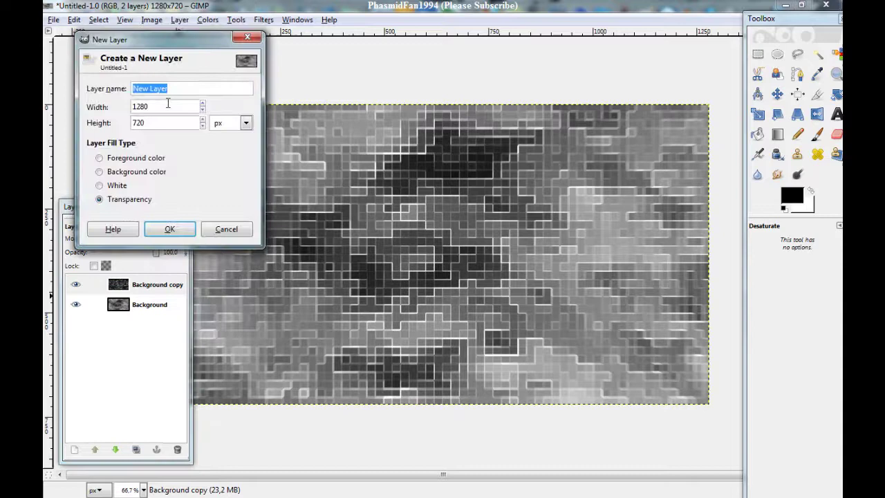
left_click(169, 229)
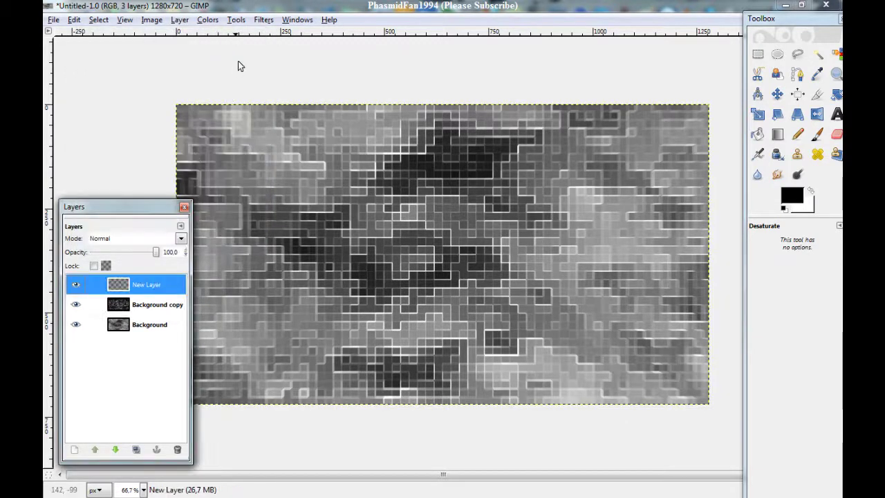
Render a Plasma with turbulence 0.5 onto the new transparent layer.
left_click(270, 22)
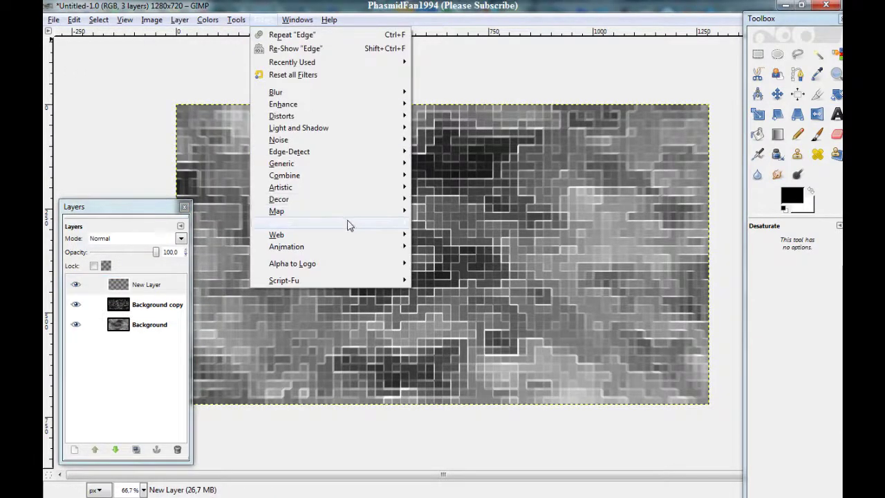
mouse_move(330, 222)
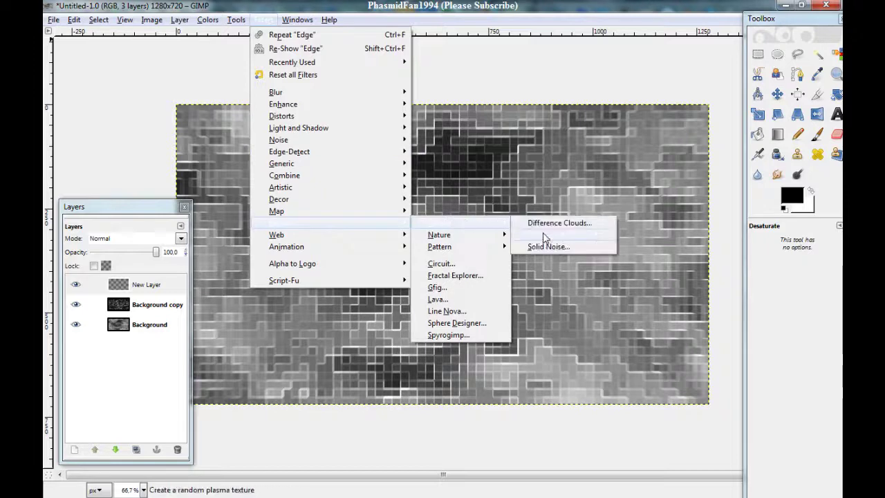
left_click(543, 232)
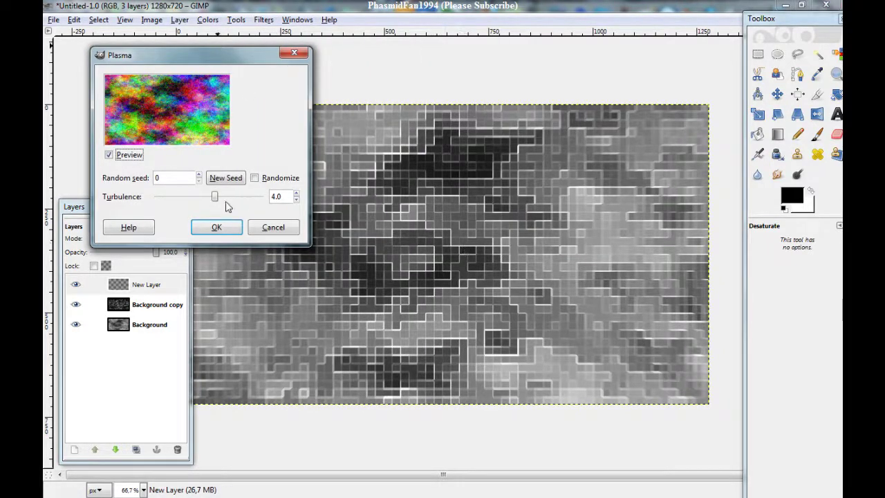
left_click_drag(215, 196, 164, 198)
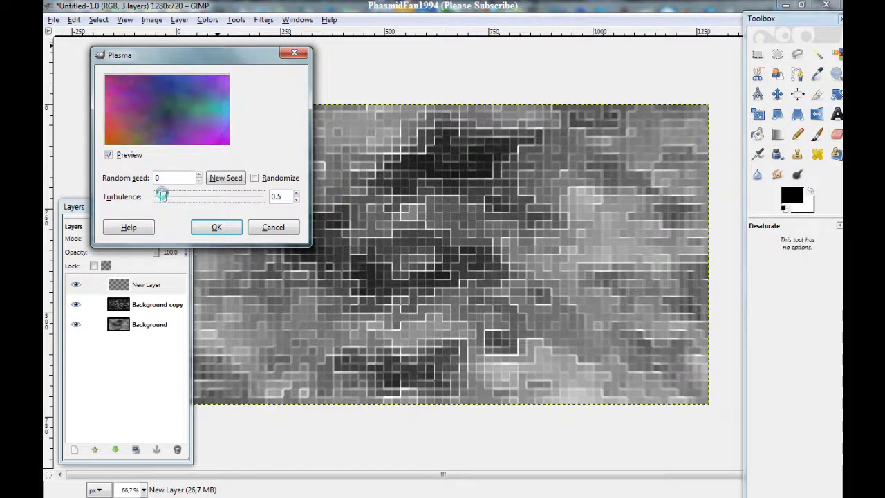
left_click(214, 227)
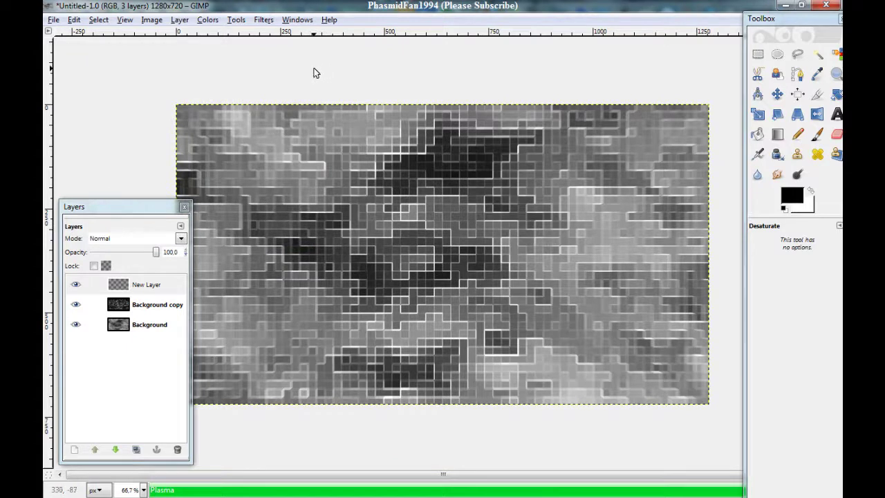
Apply a Gaussian Blur of radius 40 to the plasma layer.
left_click(261, 20)
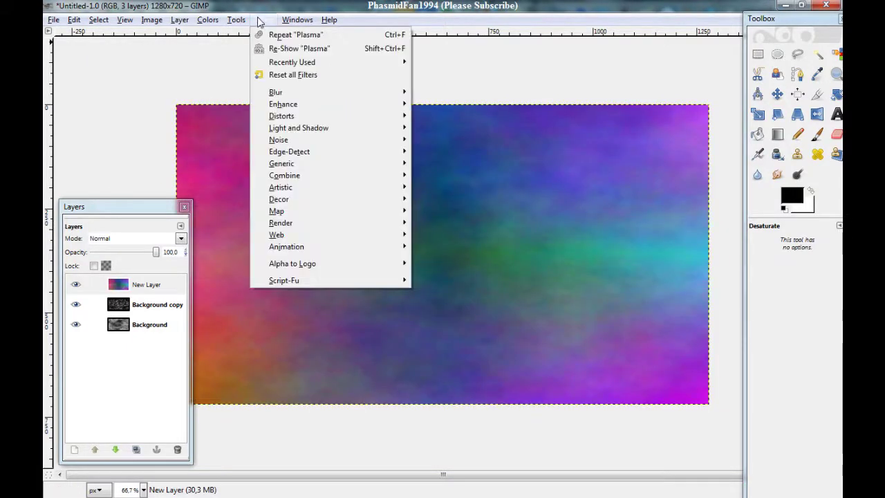
mouse_move(331, 92)
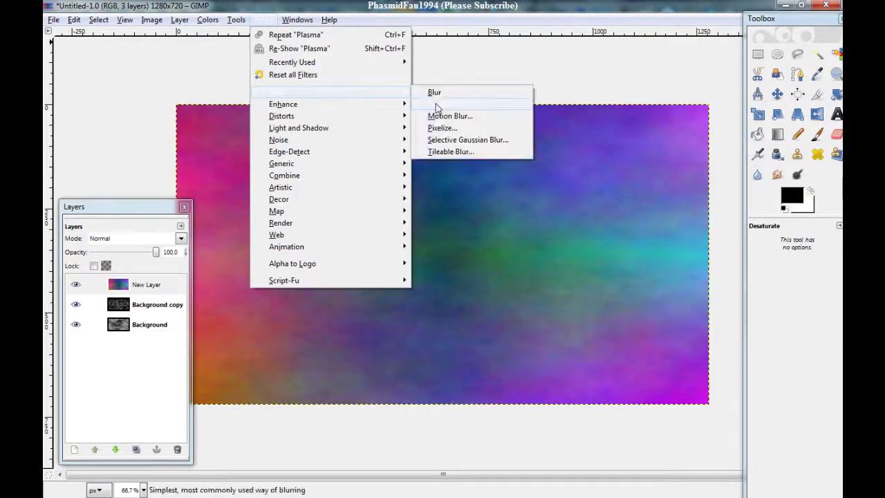
left_click(436, 107)
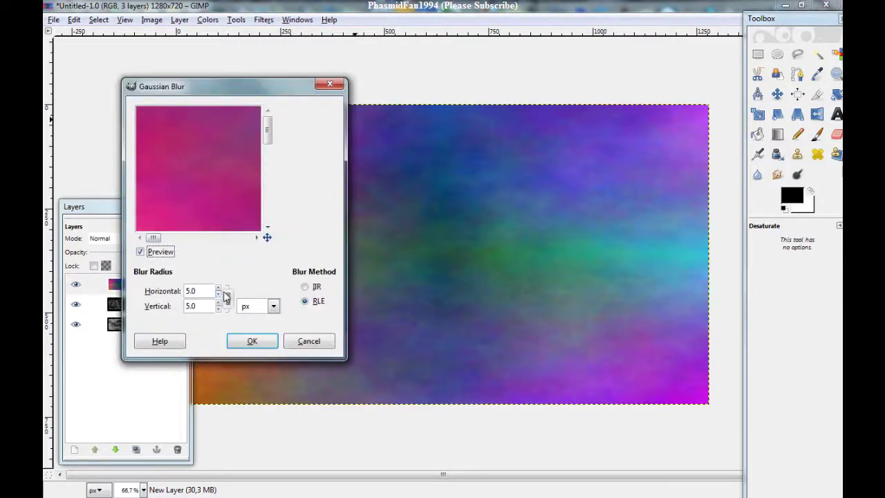
left_click(218, 290)
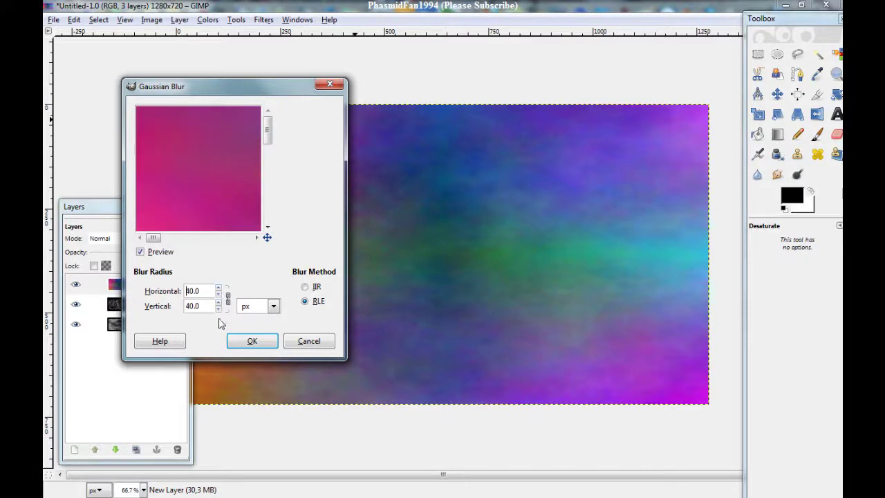
left_click(249, 341)
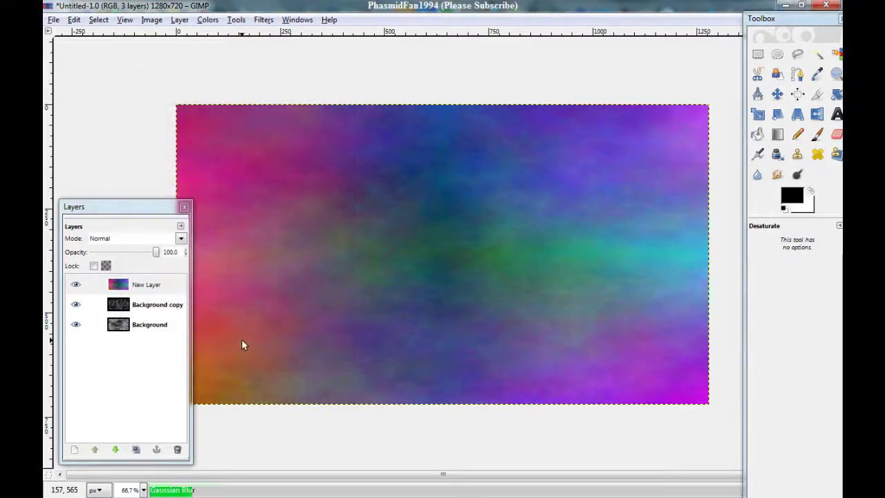
Set the plasma layer's blend mode to Color to tint the grid.
left_click(181, 238)
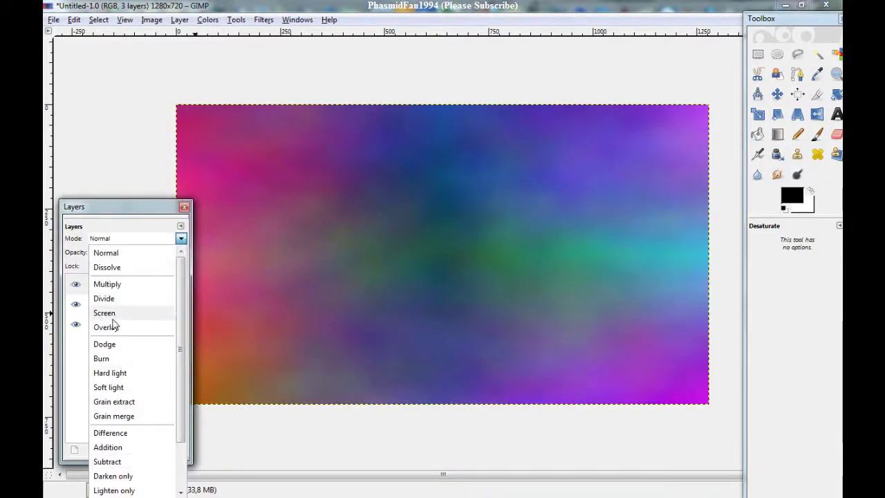
scroll(174, 405, "down", 3)
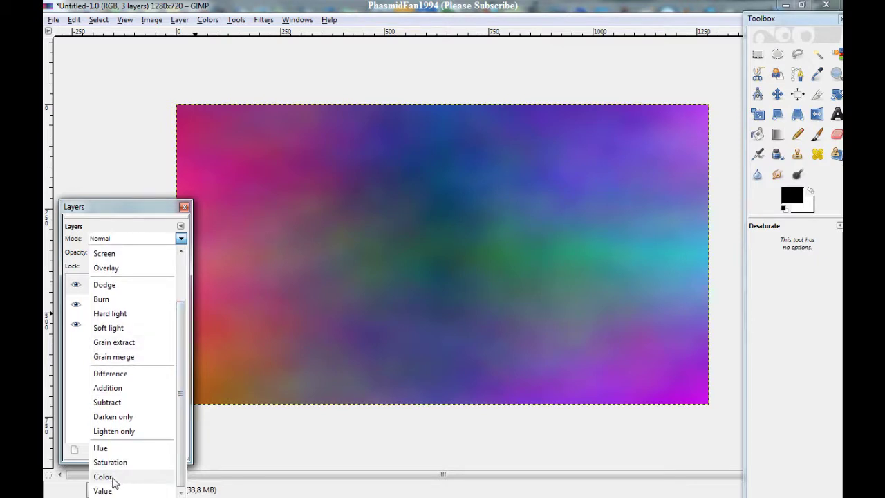
left_click(110, 477)
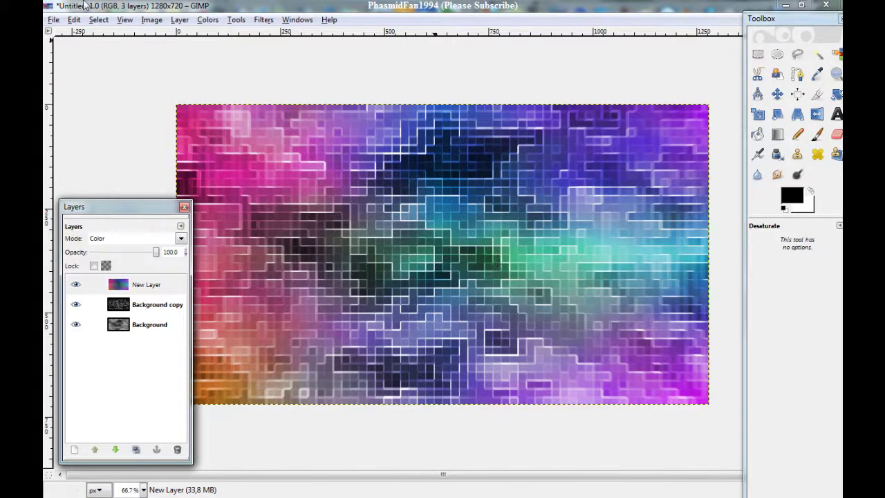
Save the image as Techno.png on the Desktop, merging visible layers for PNG export.
left_click(56, 21)
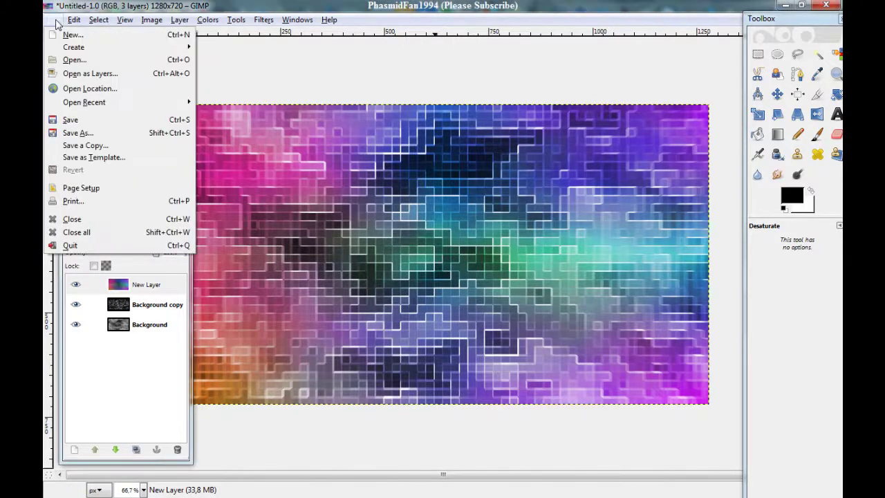
left_click(79, 133)
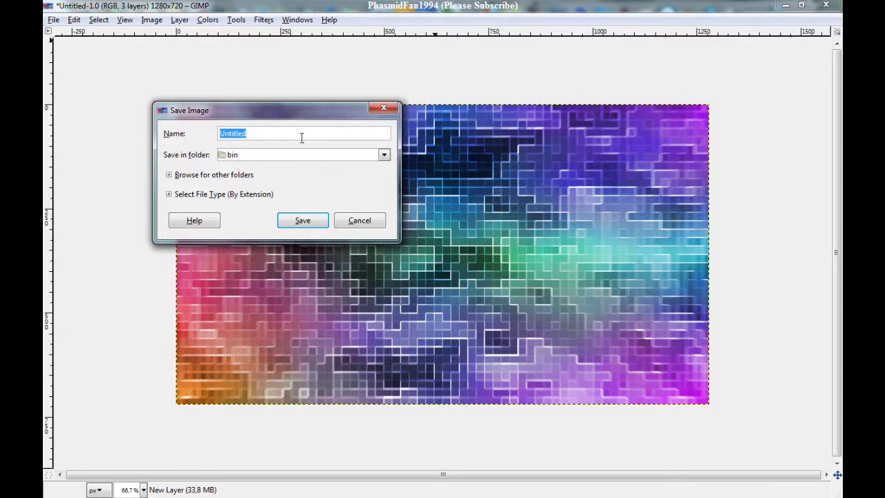
type("Techno.png")
left_click(384, 155)
left_click(243, 184)
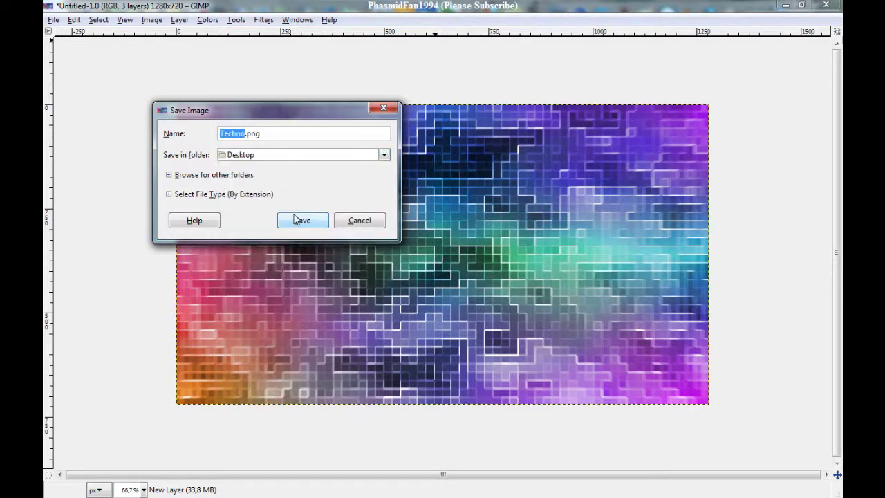
left_click(302, 219)
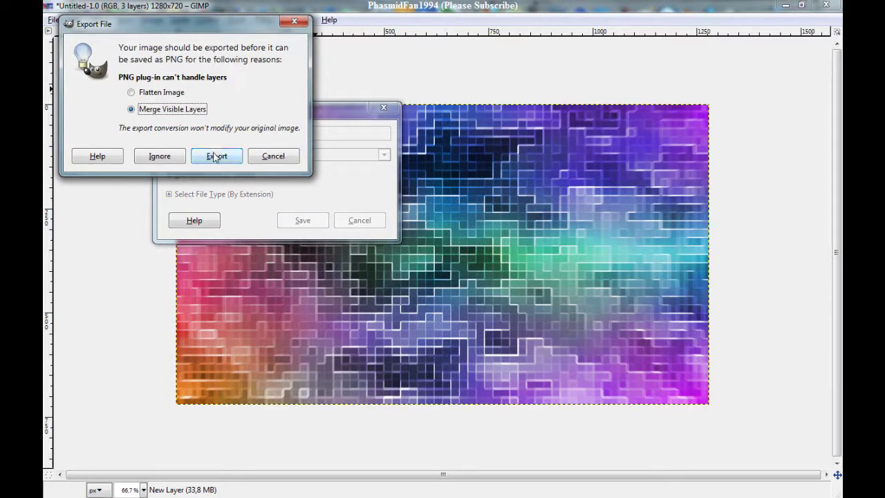
left_click(216, 156)
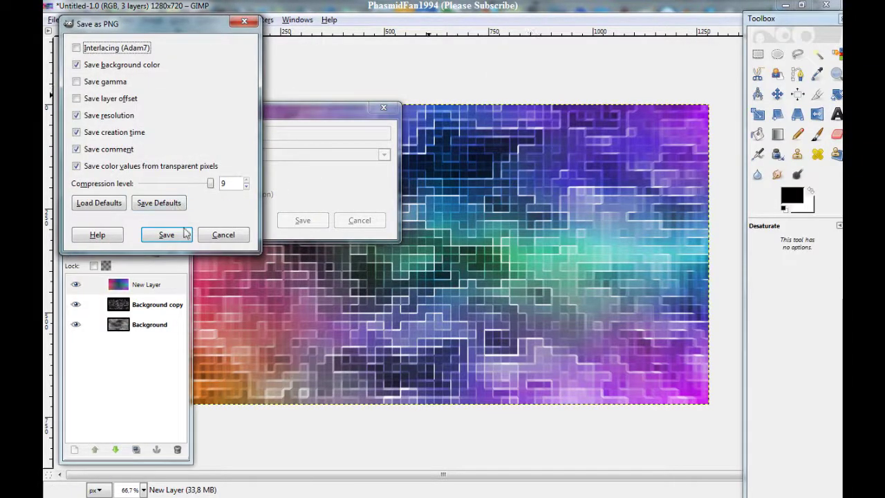
left_click(166, 234)
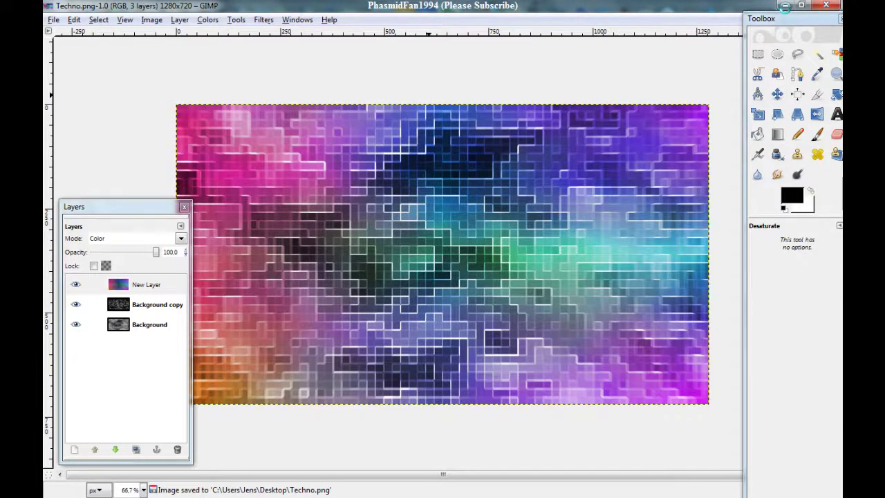
Minimize GIMP's image window to reveal the Windows desktop.
left_click(783, 5)
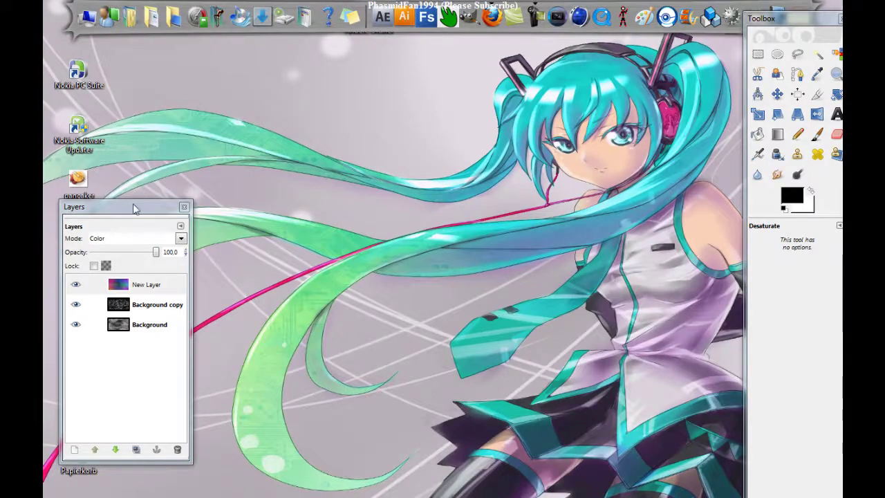